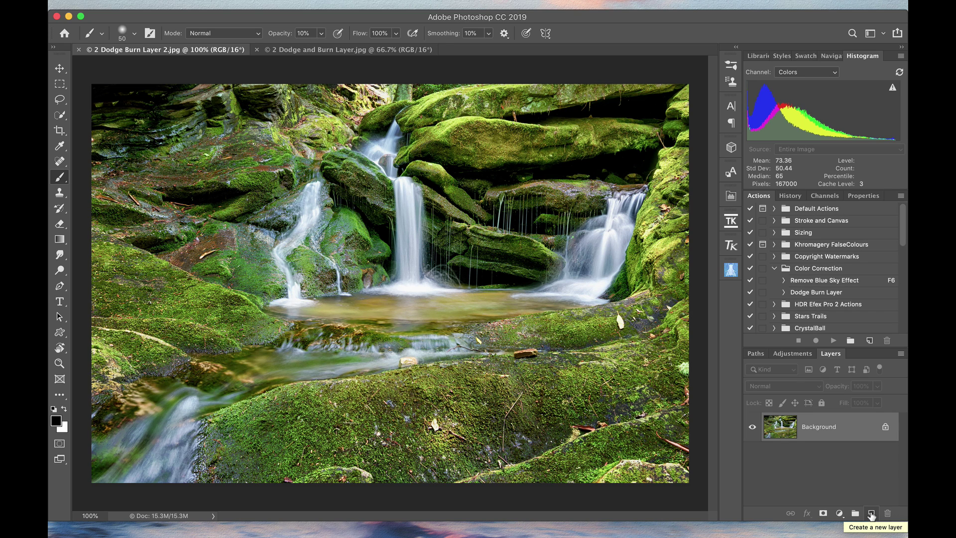
Add an empty Layer 1 above the waterfall photo's Background, dismissing the Layer > New menu
{"action": "left_click", "coordinate": [871, 513]}
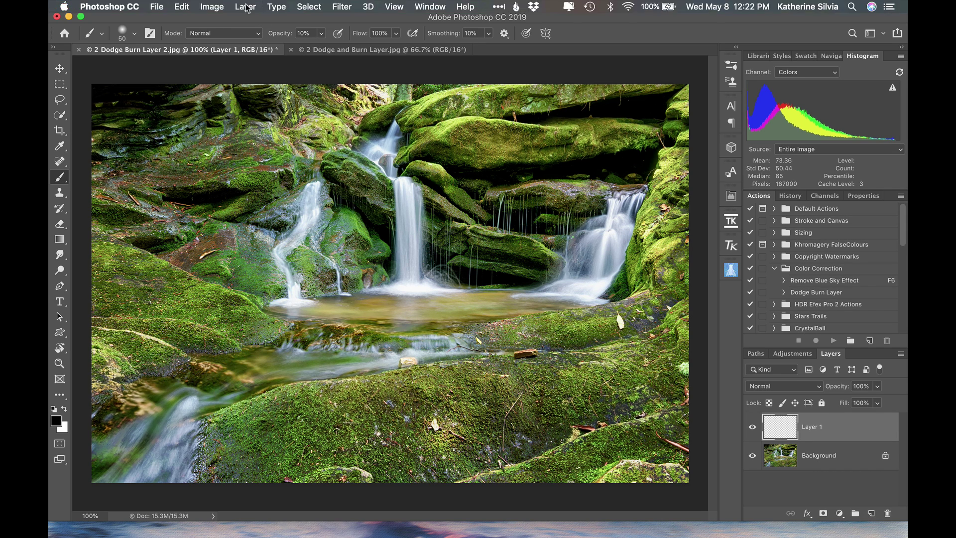
{"action": "left_click", "coordinate": [246, 7]}
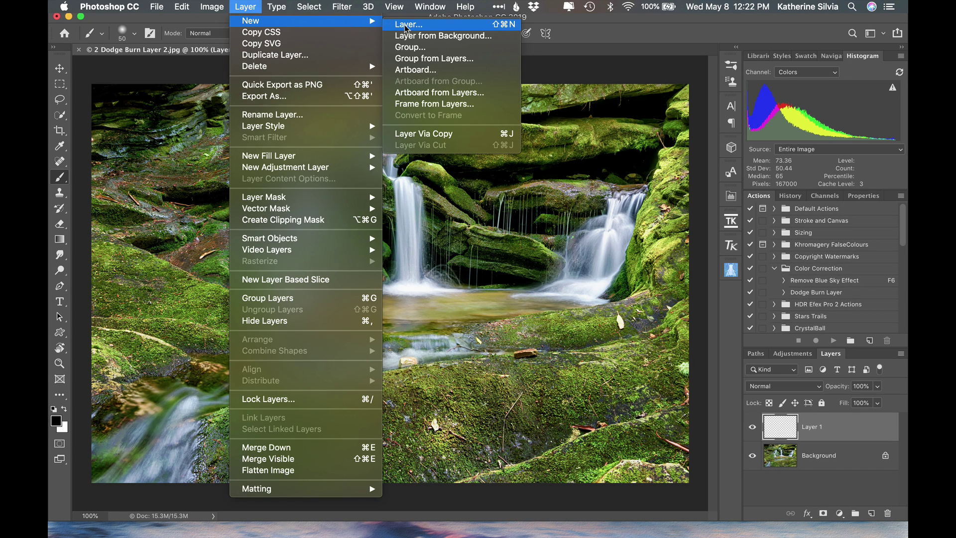
{"action": "key", "text": "Escape"}
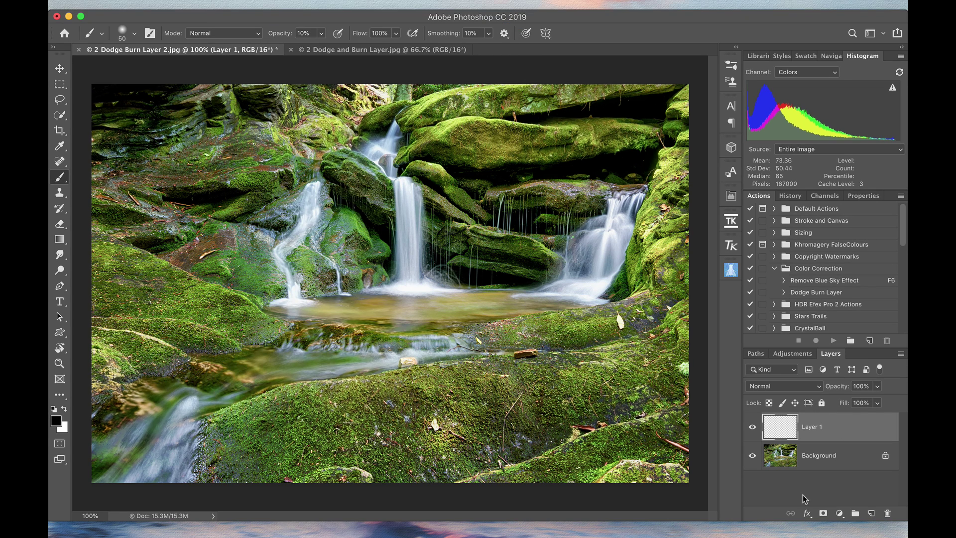
Fill Layer 1 with 50% Gray contents using Edit > Fill
{"action": "left_click", "coordinate": [182, 7]}
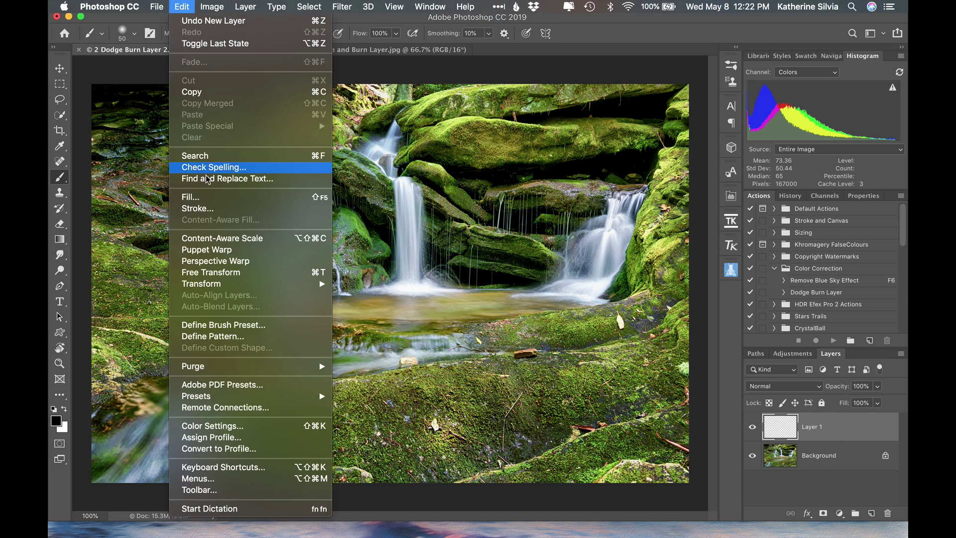
{"action": "left_click", "coordinate": [211, 198]}
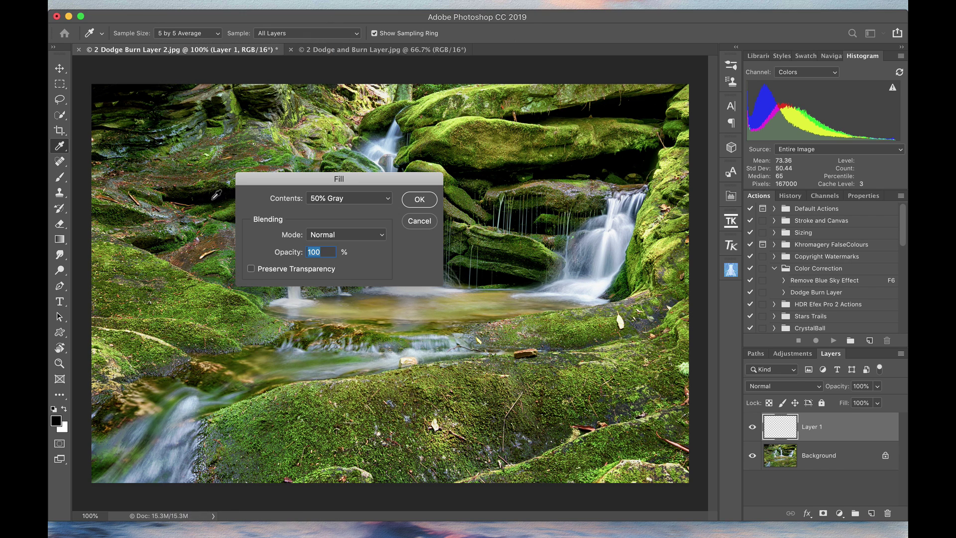
{"action": "left_click", "coordinate": [379, 205]}
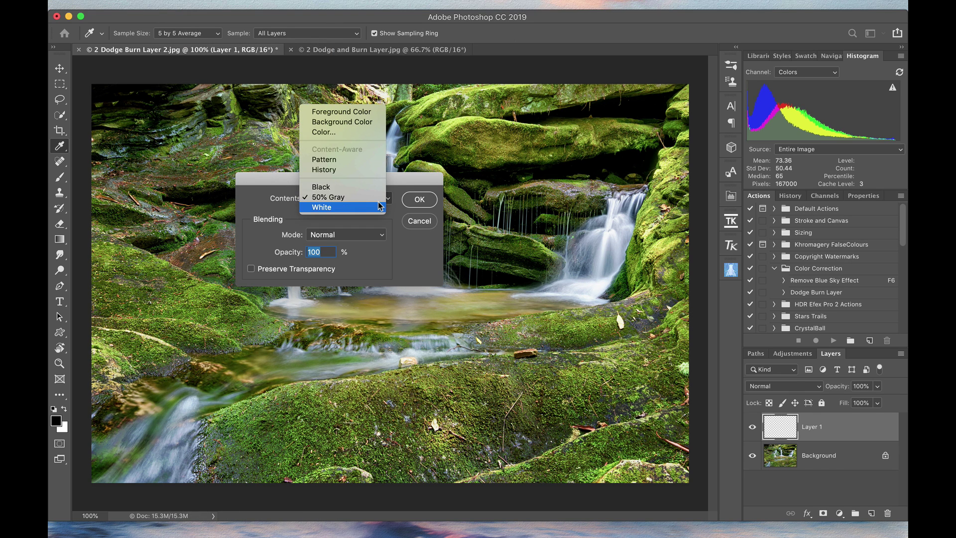
{"action": "left_click", "coordinate": [373, 190]}
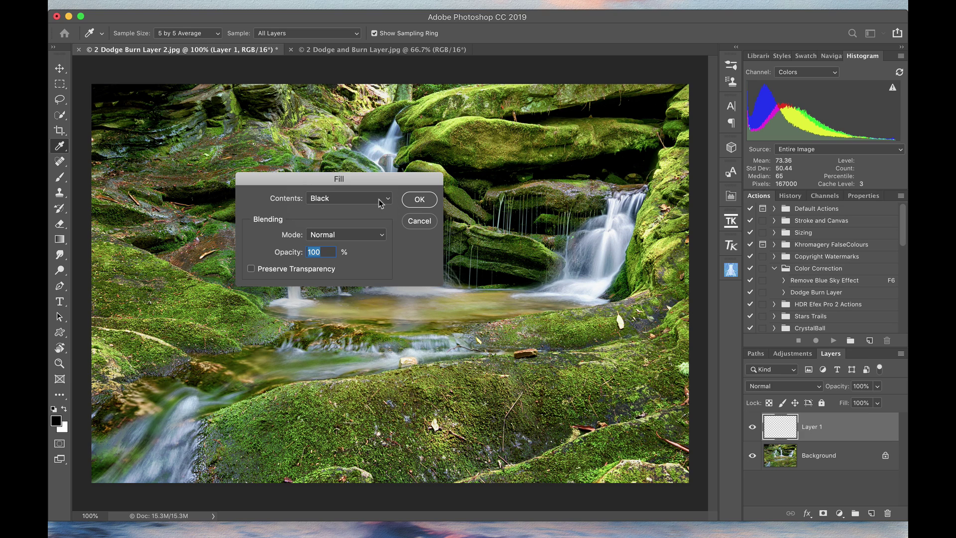
{"action": "left_click", "coordinate": [380, 201]}
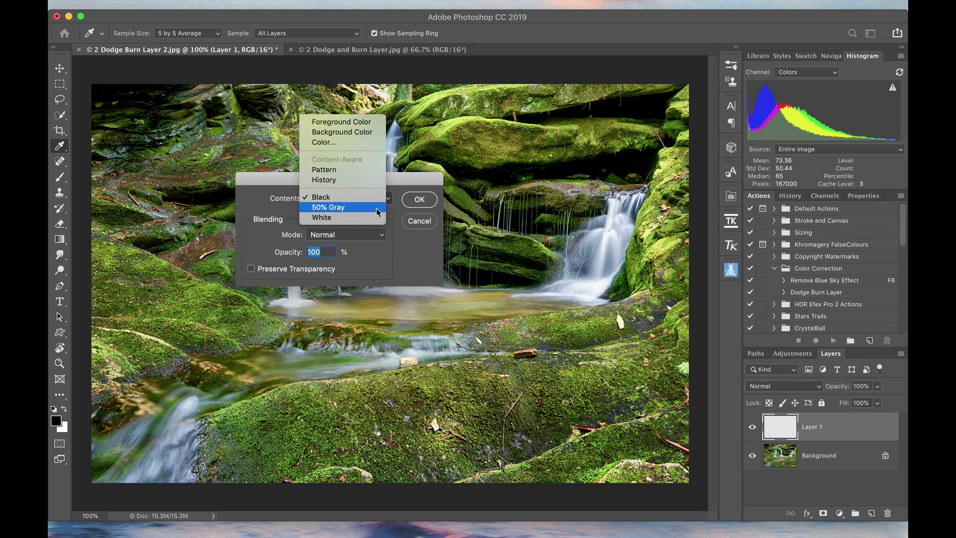
{"action": "left_click", "coordinate": [377, 208]}
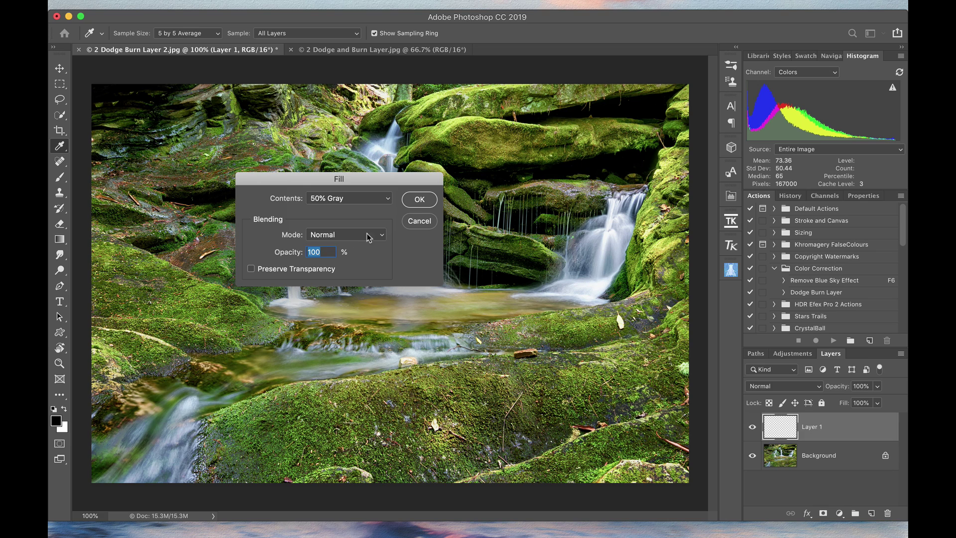
{"action": "left_click", "coordinate": [418, 199]}
{"action": "key", "text": "b"}
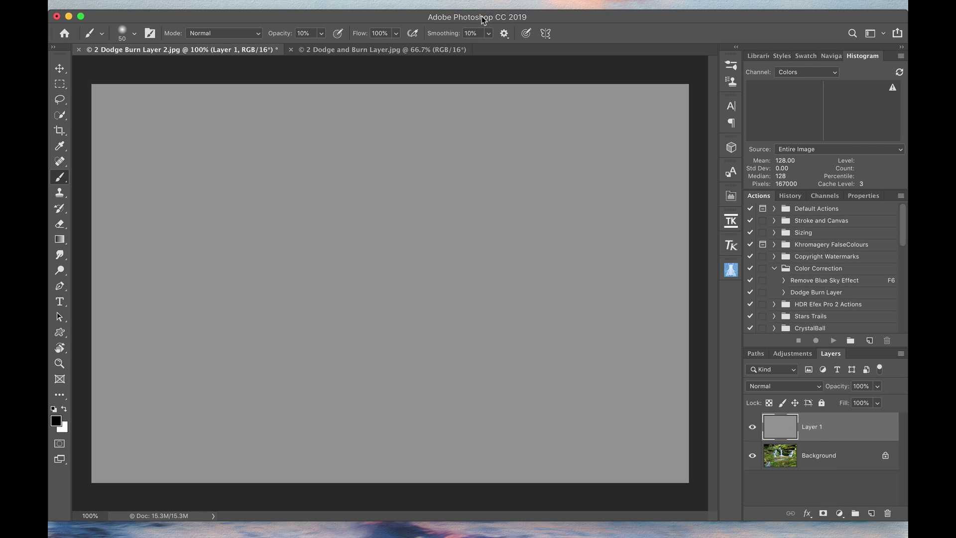
Set Layer 1's blend mode to Overlay so the waterfall shows through, then hide it to compare
{"action": "left_click", "coordinate": [437, 7]}
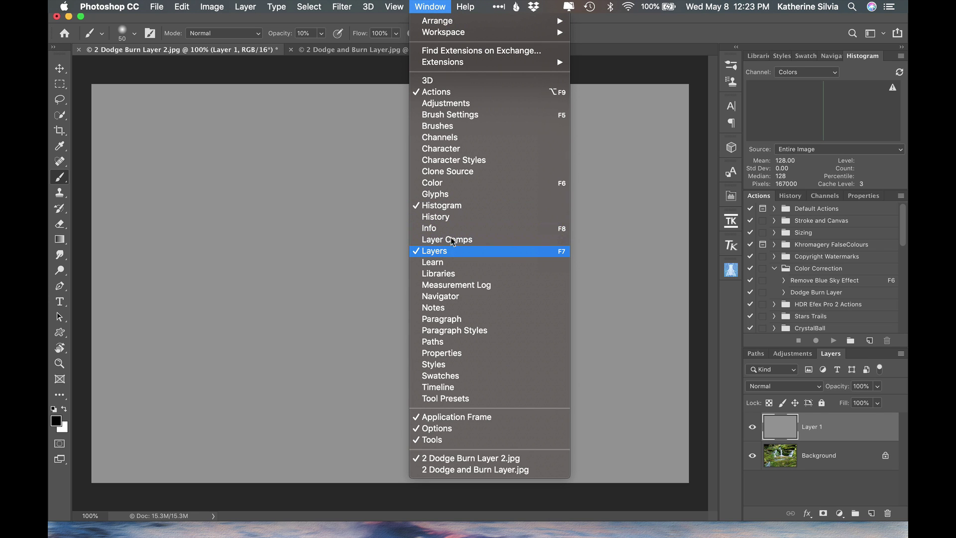
{"action": "left_click", "coordinate": [431, 7]}
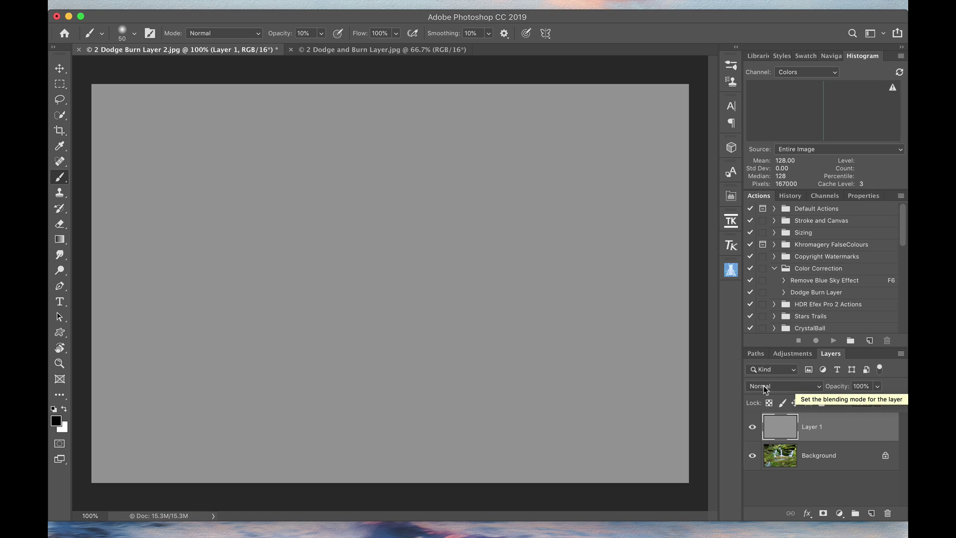
{"action": "left_click", "coordinate": [790, 390]}
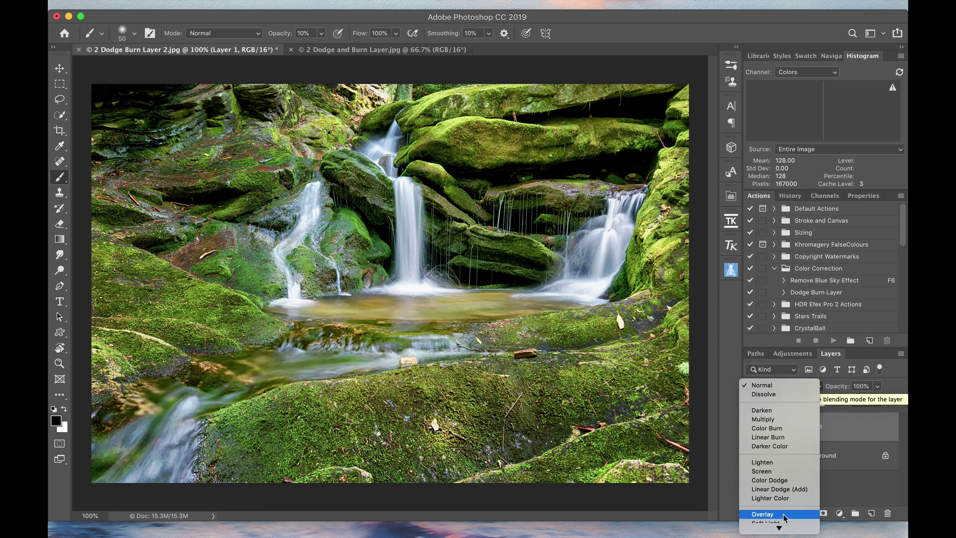
{"action": "left_click", "coordinate": [782, 514]}
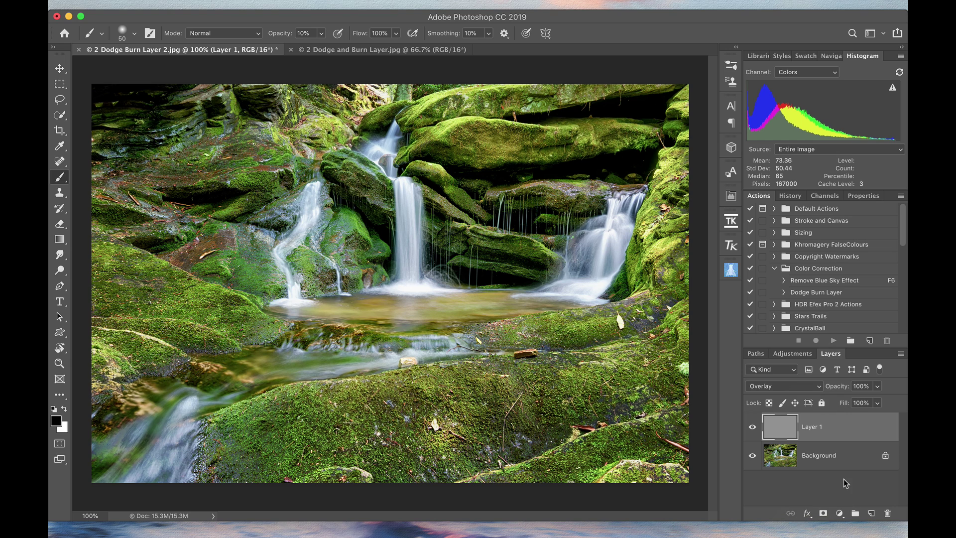
{"action": "left_click", "coordinate": [752, 428]}
Show the gray overlay layer again and make white the foreground colour
{"action": "left_click", "coordinate": [752, 428]}
{"action": "left_click", "coordinate": [65, 409]}
{"action": "left_click", "coordinate": [64, 410]}
{"action": "key", "text": "x"}
Enlarge the brush to size 150, undo a test stroke, and set brush opacity to 10%
{"action": "left_click", "coordinate": [321, 35]}
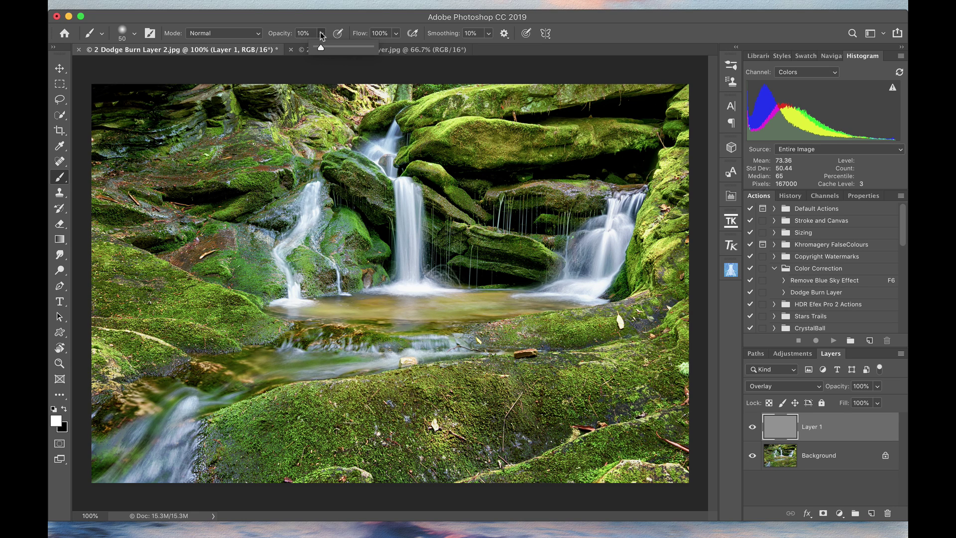
{"action": "left_click_drag", "start_coordinate": [321, 44], "coordinate": [377, 41]}
{"action": "key", "text": "Return"}
{"action": "key", "text": "bracketright"}
{"action": "key", "text": "bracketright"}
{"action": "key", "text": "bracketright"}
{"action": "key", "text": "bracketright"}
{"action": "key", "text": "bracketright"}
{"action": "key", "text": "bracketright"}
{"action": "key", "text": "bracketright"}
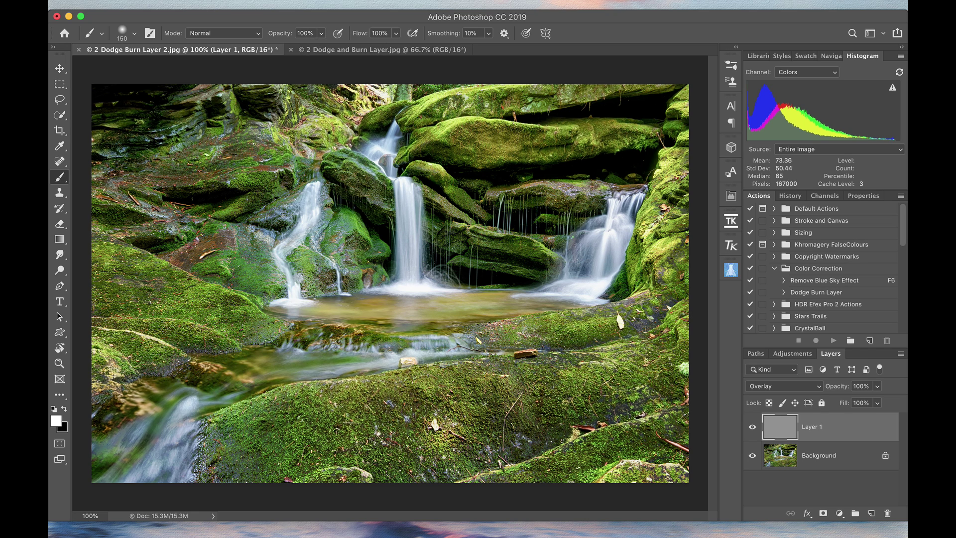
{"action": "mouse_move", "coordinate": [298, 142]}
{"action": "left_mouse_down"}
{"action": "mouse_move", "coordinate": [224, 239]}
{"action": "mouse_move", "coordinate": [239, 278]}
{"action": "mouse_move", "coordinate": [299, 224]}
{"action": "mouse_move", "coordinate": [344, 274]}
{"action": "mouse_move", "coordinate": [371, 234]}
{"action": "mouse_move", "coordinate": [383, 184]}
{"action": "left_mouse_up"}
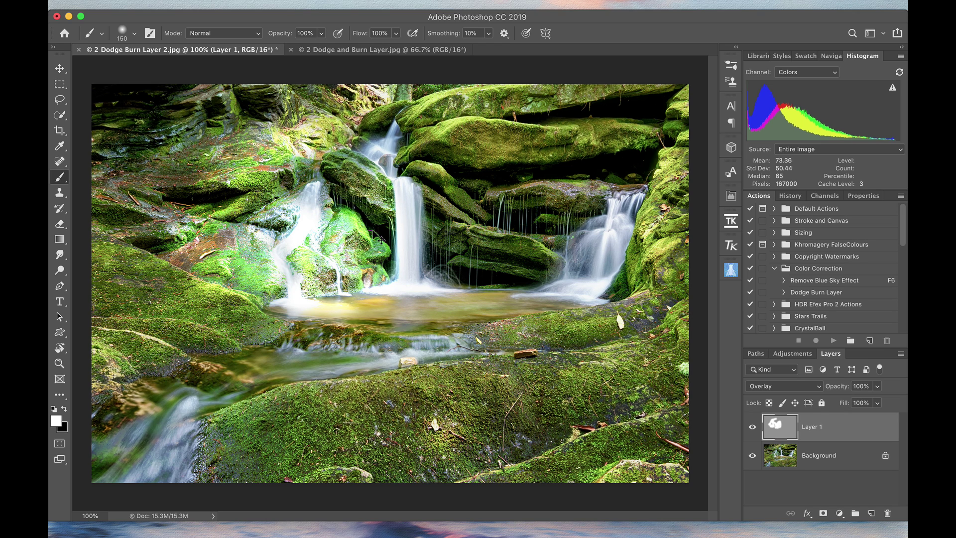
{"action": "key", "text": "super+z"}
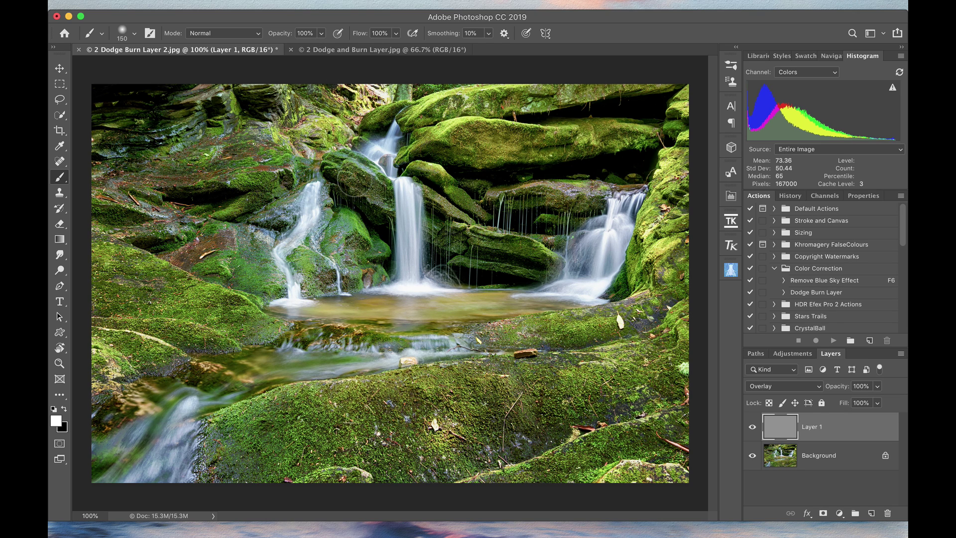
{"action": "key", "text": "1"}
{"action": "left_click", "coordinate": [321, 34]}
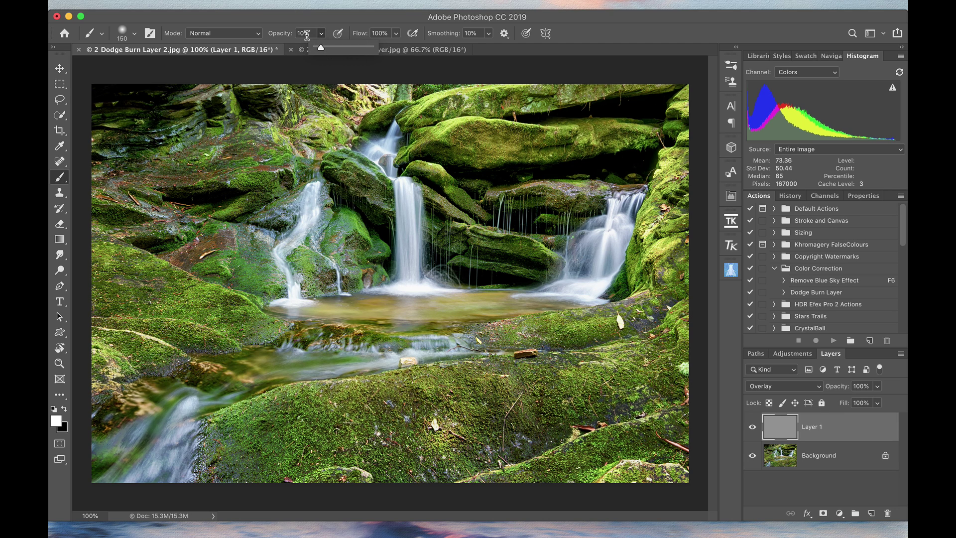
Paint soft white 10% strokes over the central waterfall, its pool and the right waterfall
{"action": "left_click", "coordinate": [297, 33]}
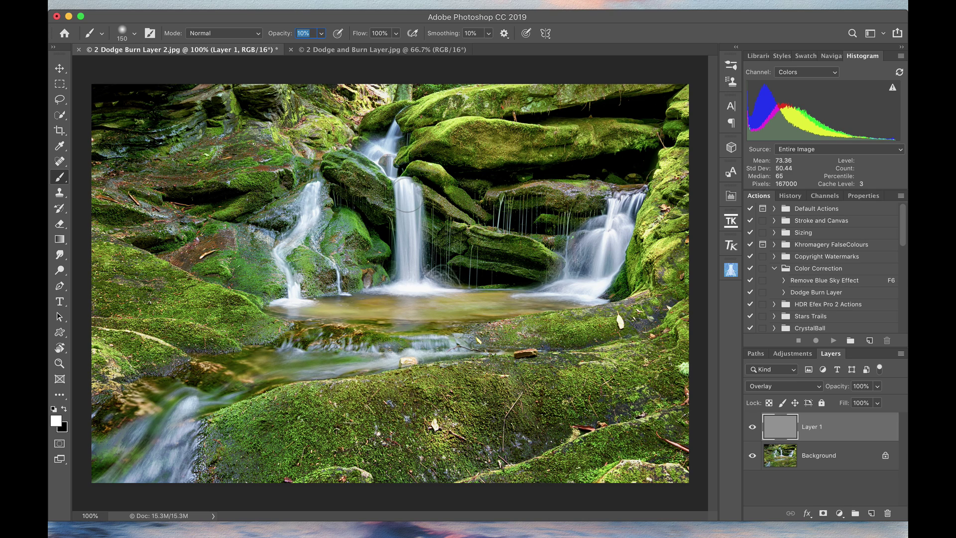
{"action": "mouse_move", "coordinate": [406, 210]}
{"action": "left_mouse_down"}
{"action": "mouse_move", "coordinate": [410, 283]}
{"action": "mouse_move", "coordinate": [408, 186]}
{"action": "mouse_move", "coordinate": [411, 288]}
{"action": "left_mouse_up"}
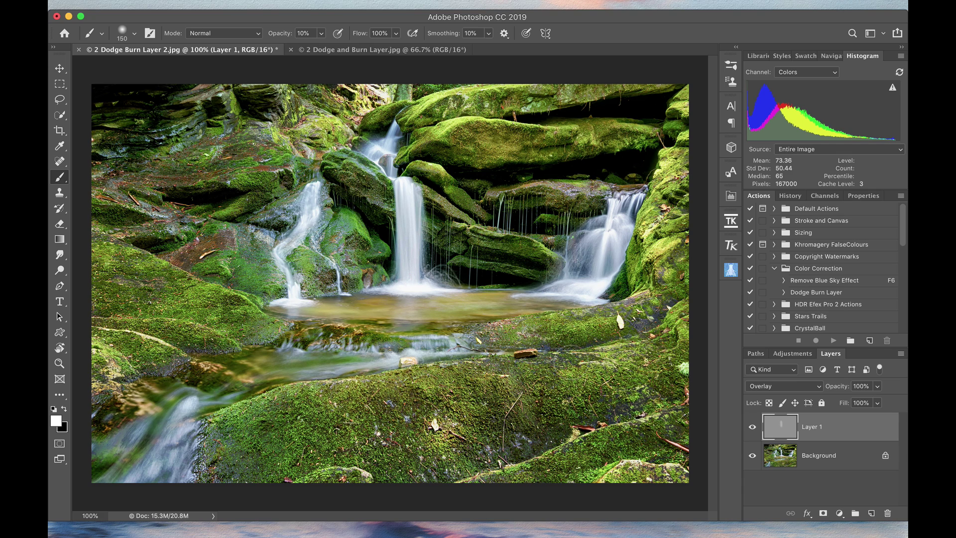
{"action": "left_click_drag", "start_coordinate": [406, 193], "coordinate": [414, 301]}
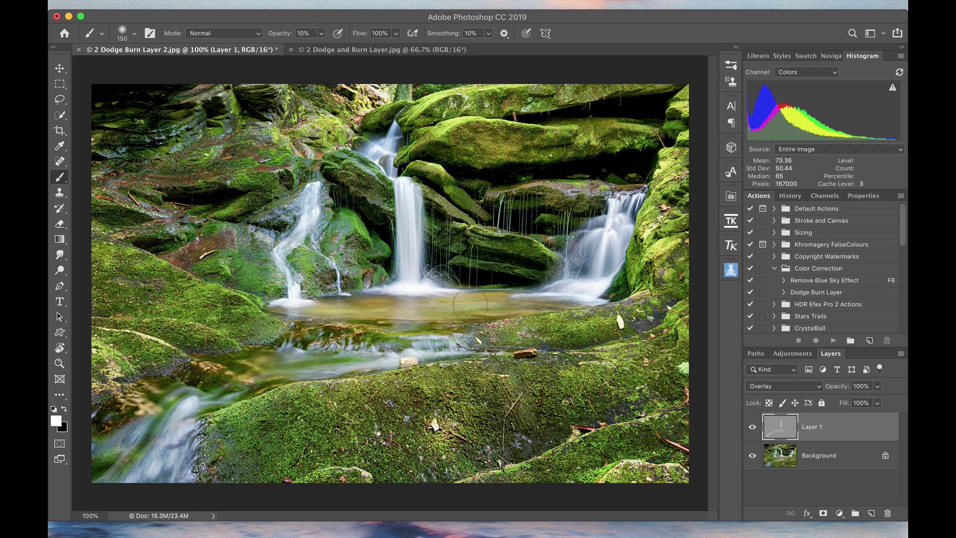
{"action": "mouse_move", "coordinate": [572, 272]}
{"action": "left_mouse_down"}
{"action": "mouse_move", "coordinate": [615, 224]}
{"action": "mouse_move", "coordinate": [475, 214]}
{"action": "mouse_move", "coordinate": [510, 219]}
{"action": "mouse_move", "coordinate": [503, 214]}
{"action": "left_mouse_up"}
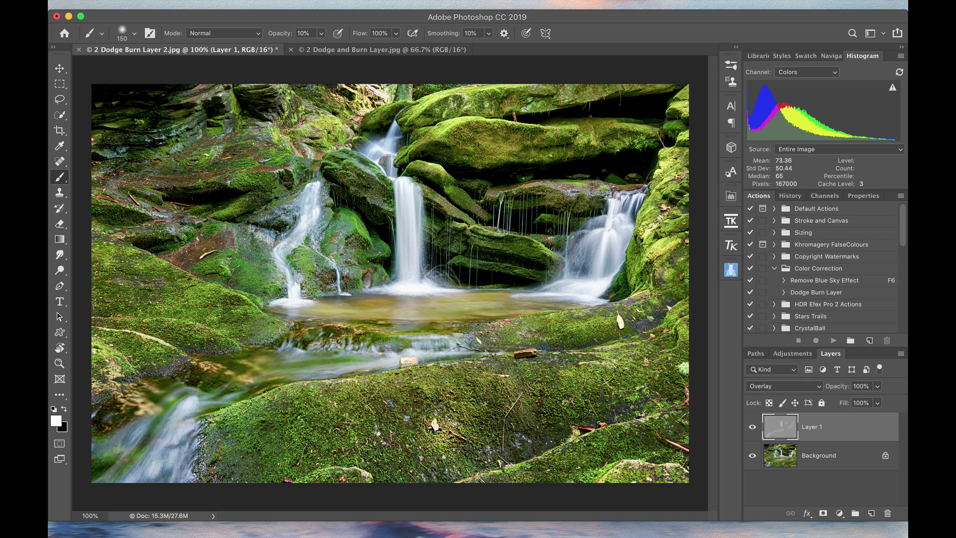
Switch to black, undo a trial dark patch on the lower moss, then lightly darken the upper rocks
{"action": "key", "text": "x"}
{"action": "left_click", "coordinate": [472, 394]}
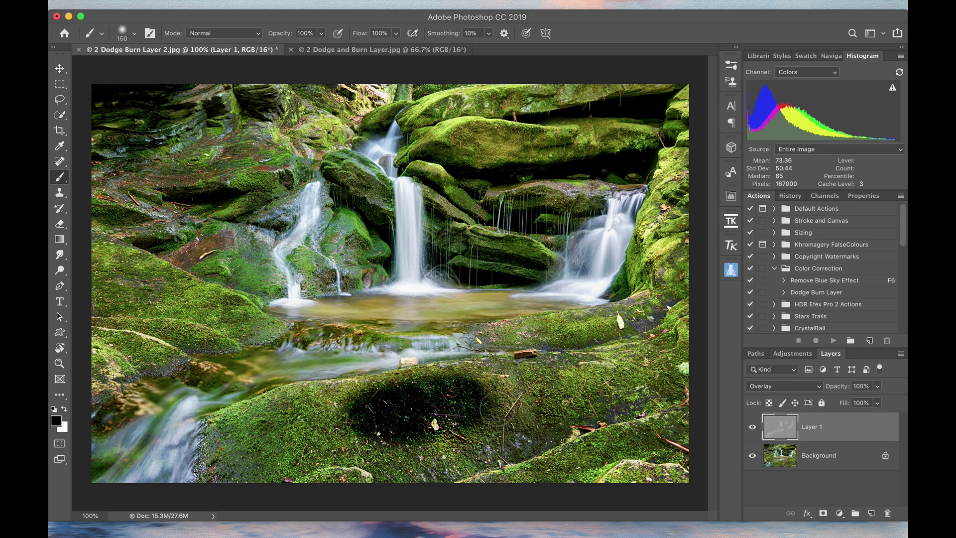
{"action": "mouse_move", "coordinate": [480, 406]}
{"action": "left_mouse_down"}
{"action": "mouse_move", "coordinate": [422, 404]}
{"action": "mouse_move", "coordinate": [469, 405]}
{"action": "left_mouse_up"}
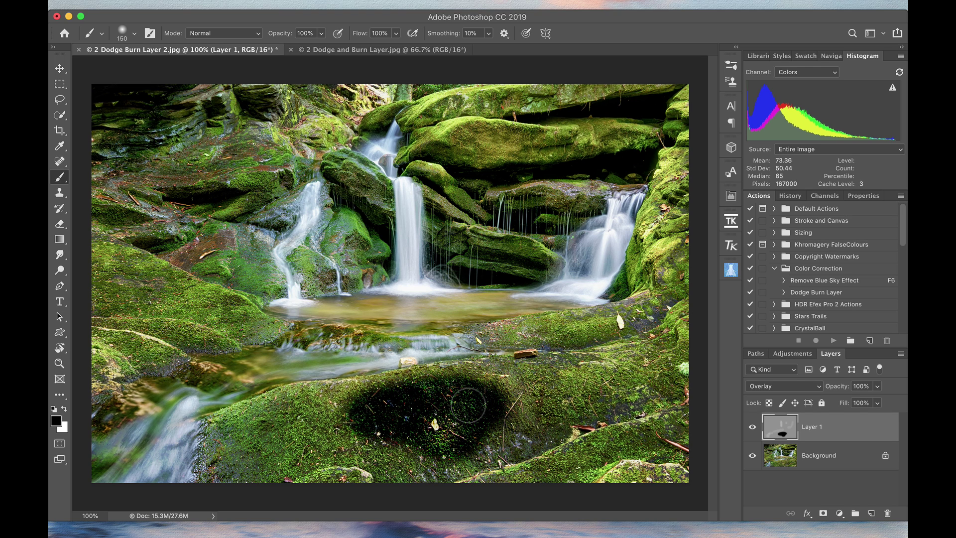
{"action": "key", "text": "super+z"}
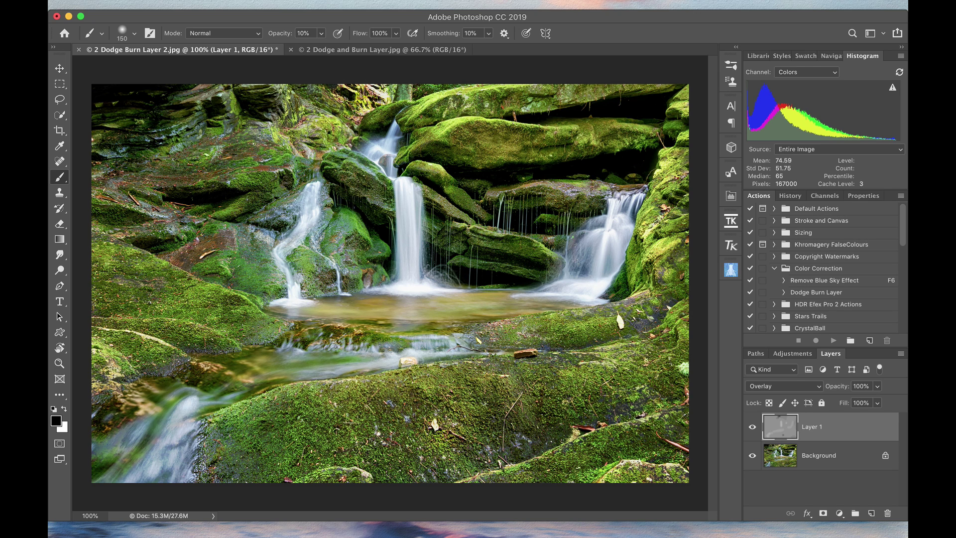
{"action": "left_click_drag", "start_coordinate": [318, 125], "coordinate": [326, 130]}
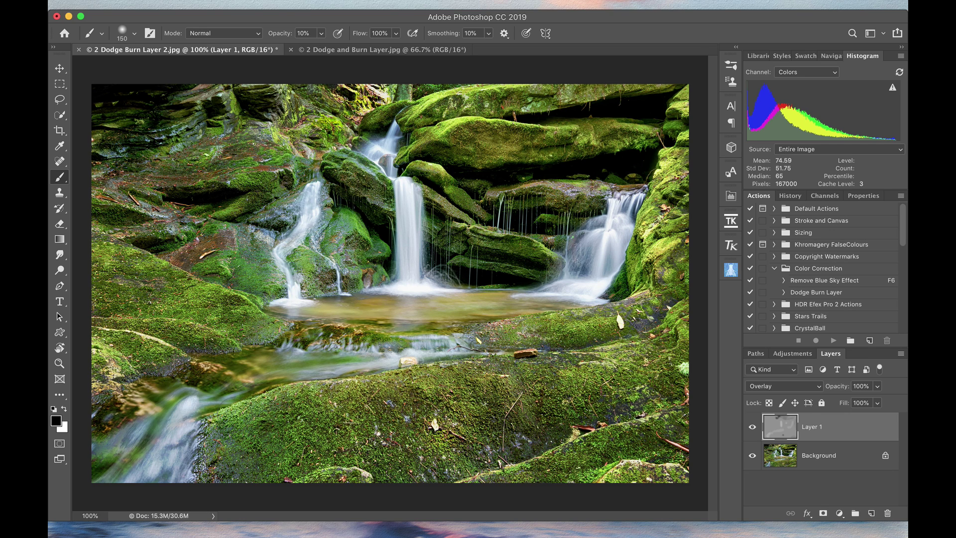
Brighten a small area of the lower mossy rock in white and shrink the brush to 100
{"action": "key", "text": "x"}
{"action": "mouse_move", "coordinate": [225, 403]}
{"action": "left_mouse_down"}
{"action": "mouse_move", "coordinate": [233, 428]}
{"action": "mouse_move", "coordinate": [309, 398]}
{"action": "mouse_move", "coordinate": [478, 375]}
{"action": "mouse_move", "coordinate": [229, 418]}
{"action": "left_mouse_up"}
{"action": "key", "text": "bracketleft"}
{"action": "key", "text": "bracketleft"}
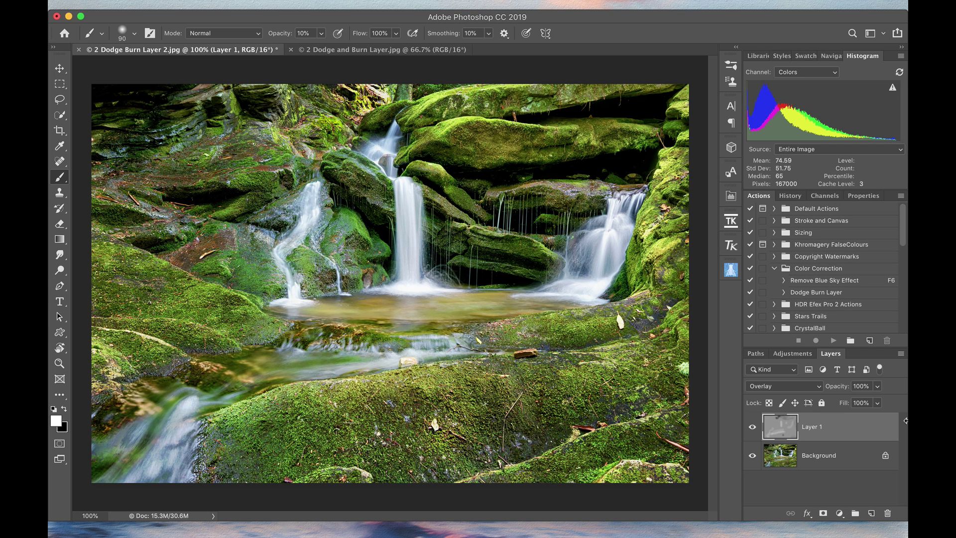
Toggle Layer 1's visibility off and on twice to compare the waterfall before and after
{"action": "left_click", "coordinate": [751, 428]}
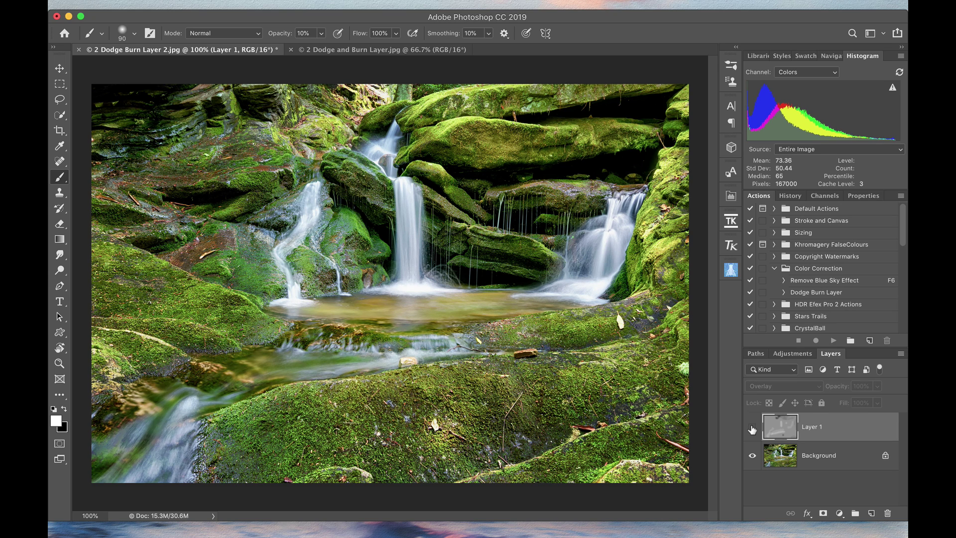
{"action": "left_click", "coordinate": [751, 429]}
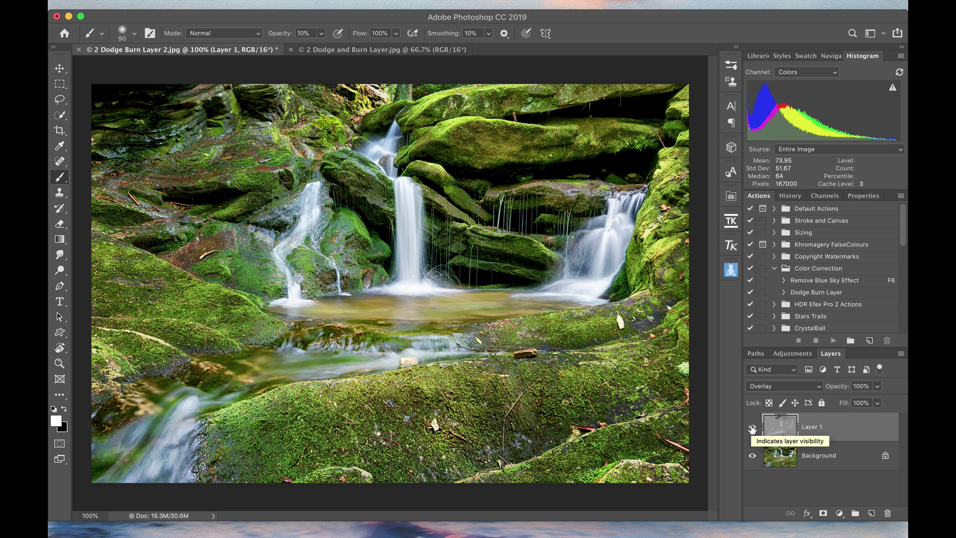
{"action": "left_click", "coordinate": [752, 428]}
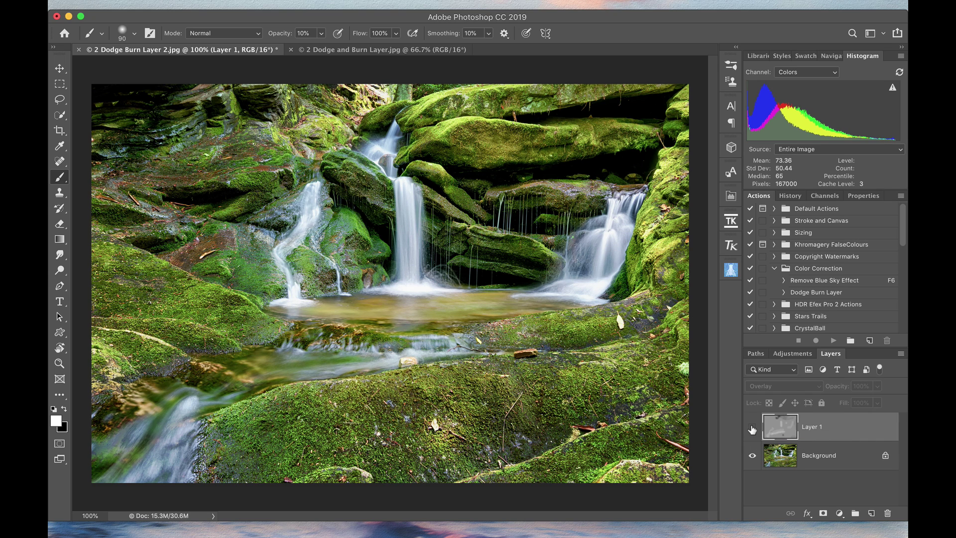
{"action": "left_click", "coordinate": [751, 428]}
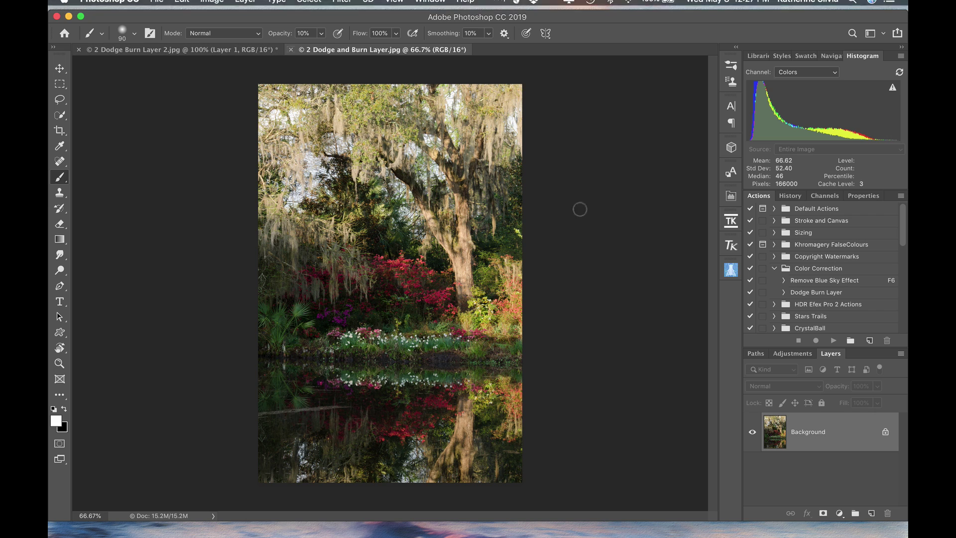
{"action": "left_click", "coordinate": [870, 514]}
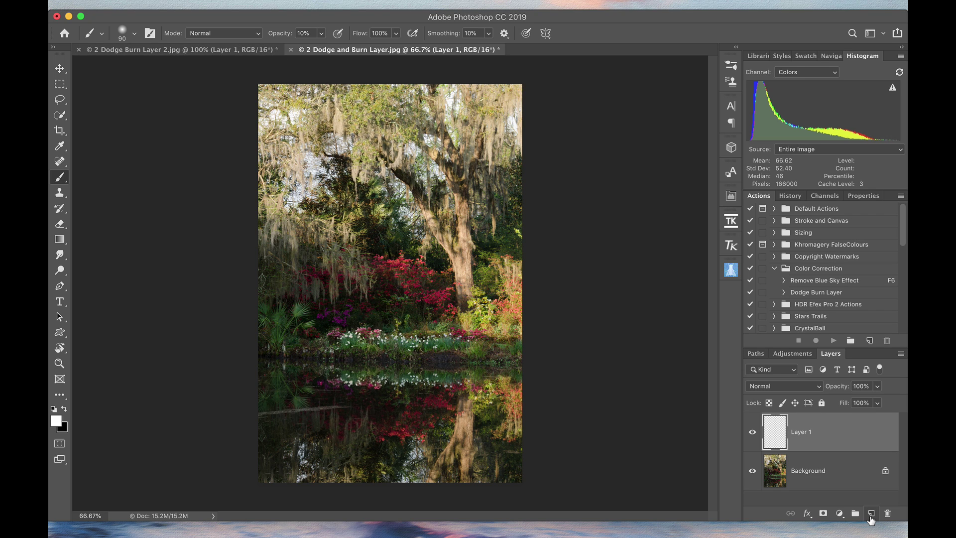
{"action": "left_click", "coordinate": [177, 7]}
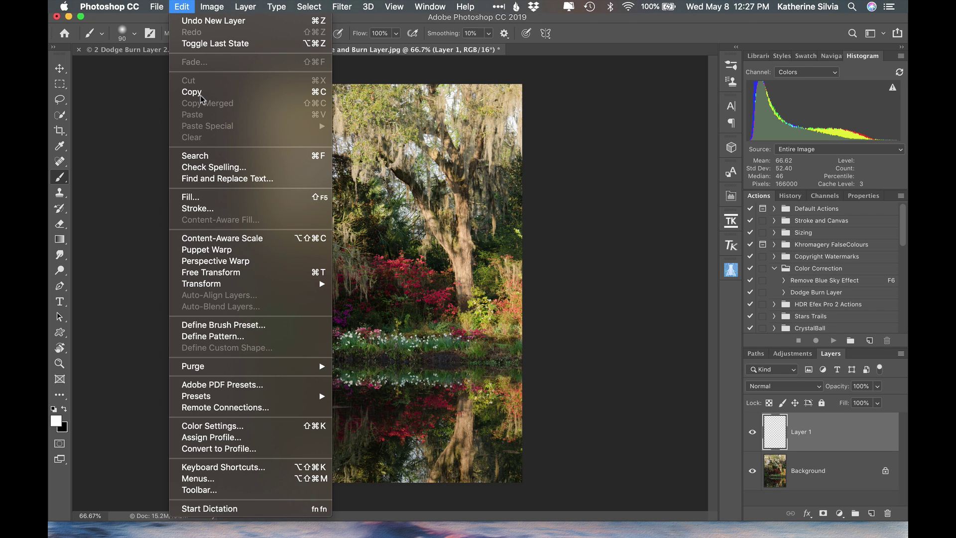
{"action": "left_click", "coordinate": [206, 194]}
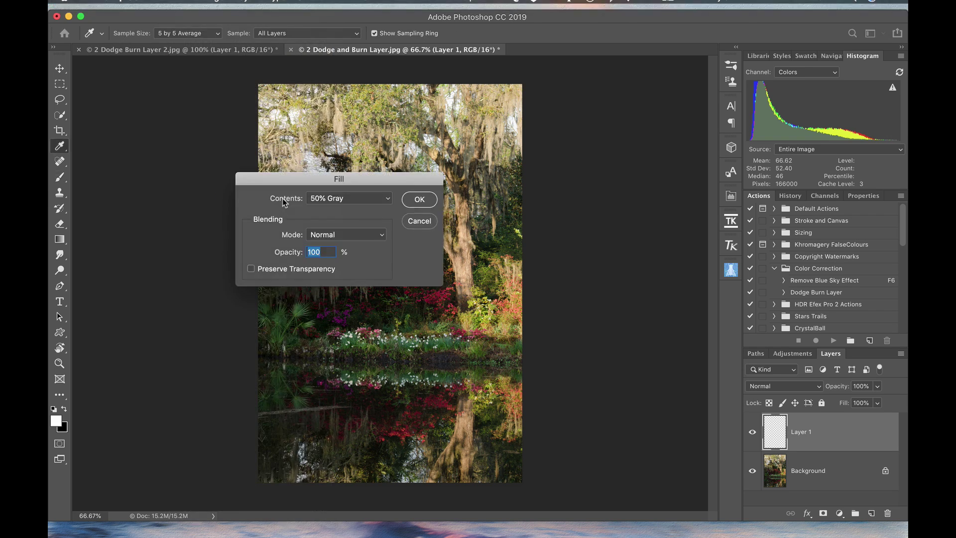
{"action": "left_click", "coordinate": [419, 200]}
{"action": "key", "text": "b"}
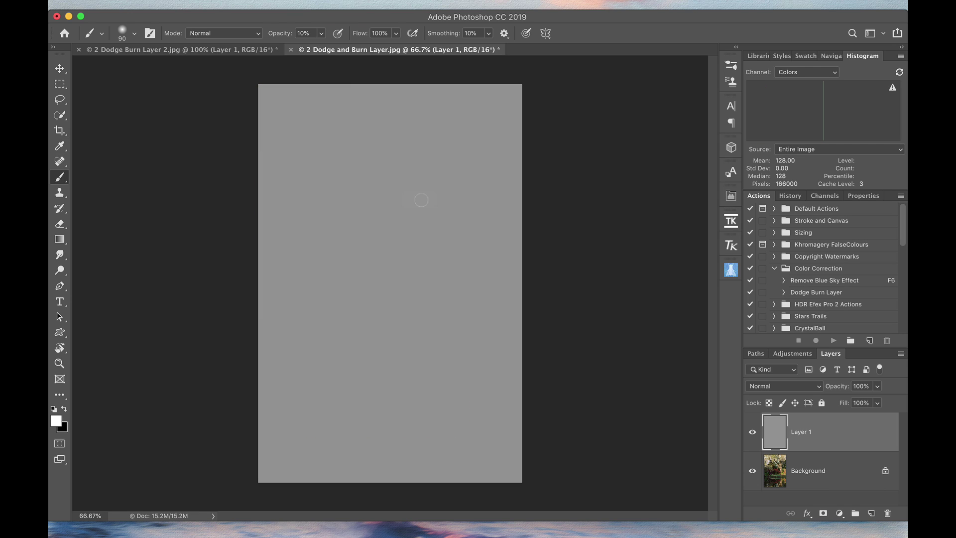
{"action": "left_click", "coordinate": [807, 385]}
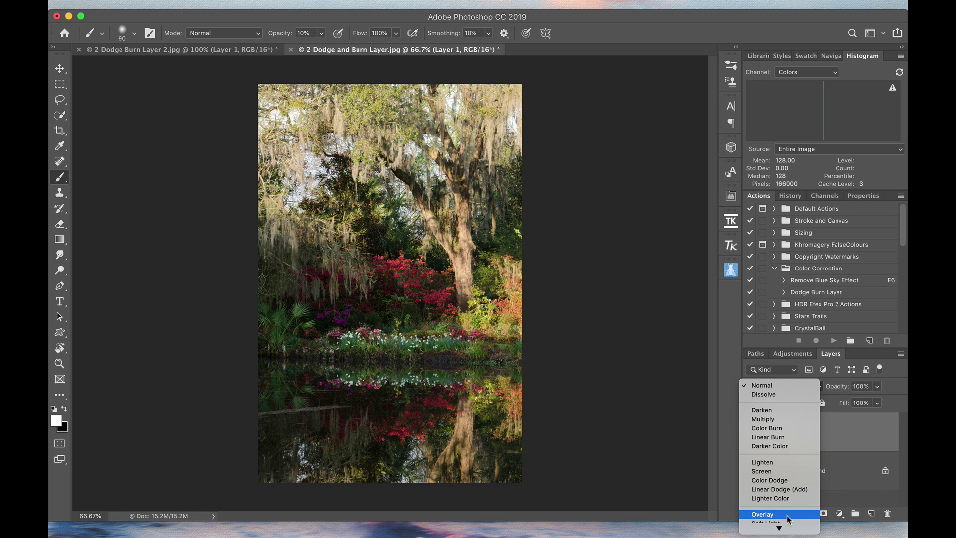
{"action": "left_click", "coordinate": [788, 516]}
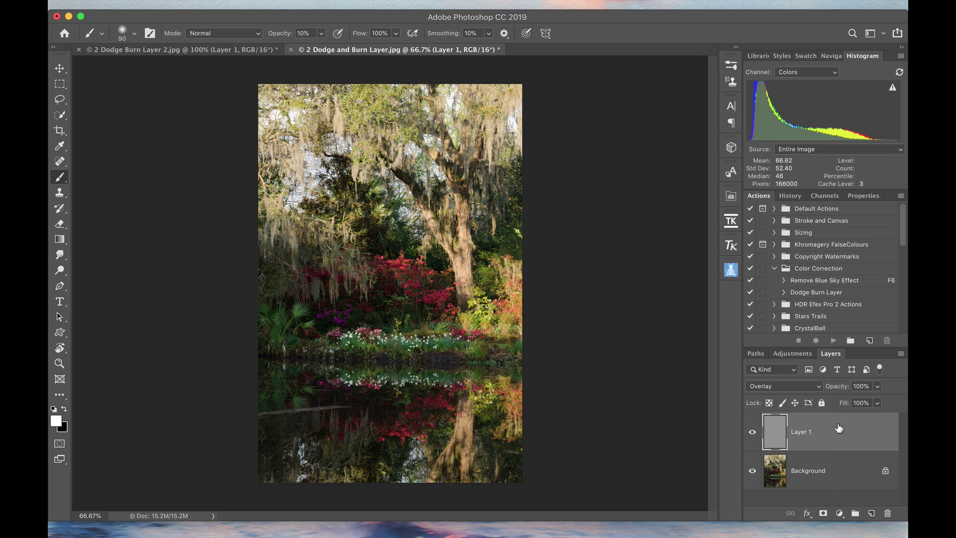
{"action": "left_click_drag", "start_coordinate": [839, 428], "coordinate": [888, 516]}
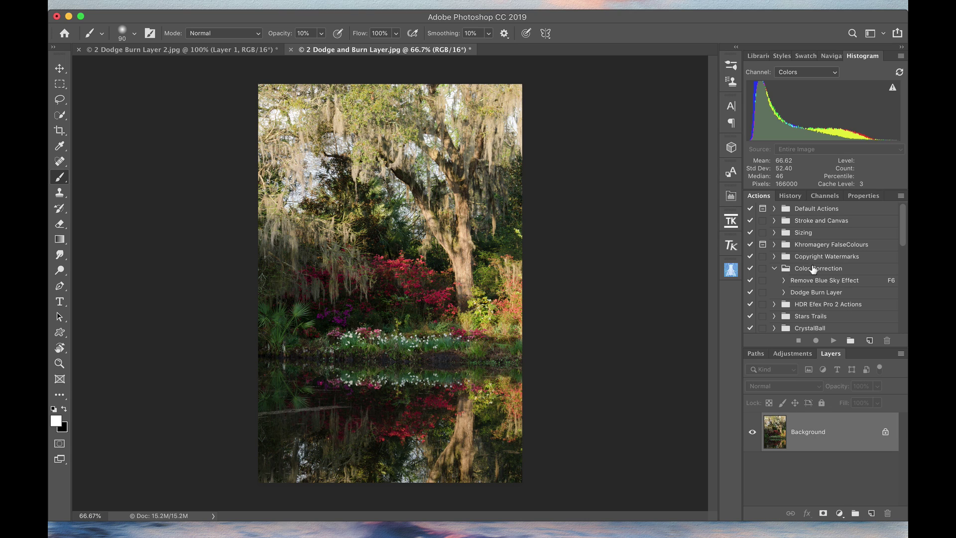
Run the Dodge Burn Layer action from the Actions panel on the garden photo
{"action": "scroll", "coordinate": [813, 270], "scroll_direction": "down", "scroll_amount": 5}
{"action": "scroll", "coordinate": [813, 269], "scroll_direction": "up", "scroll_amount": 5}
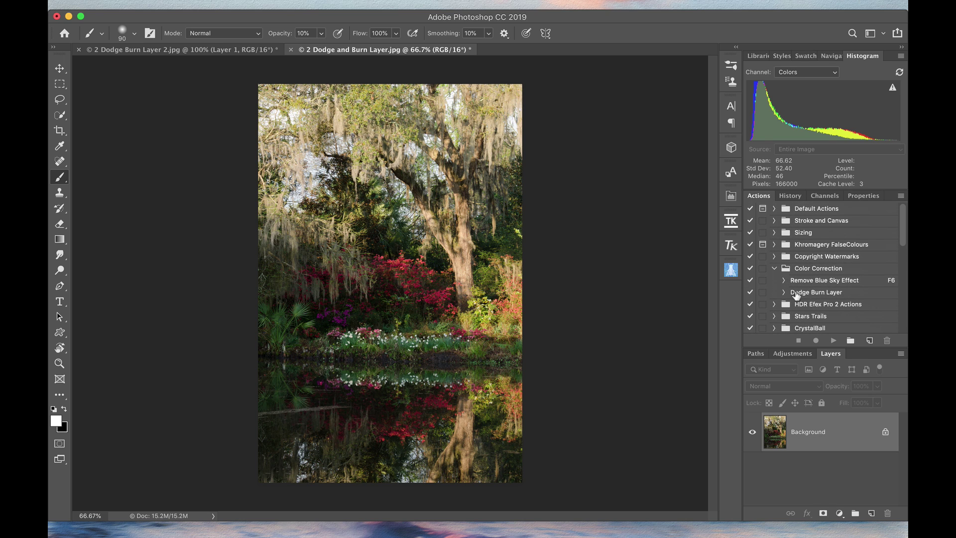
{"action": "left_click", "coordinate": [827, 292]}
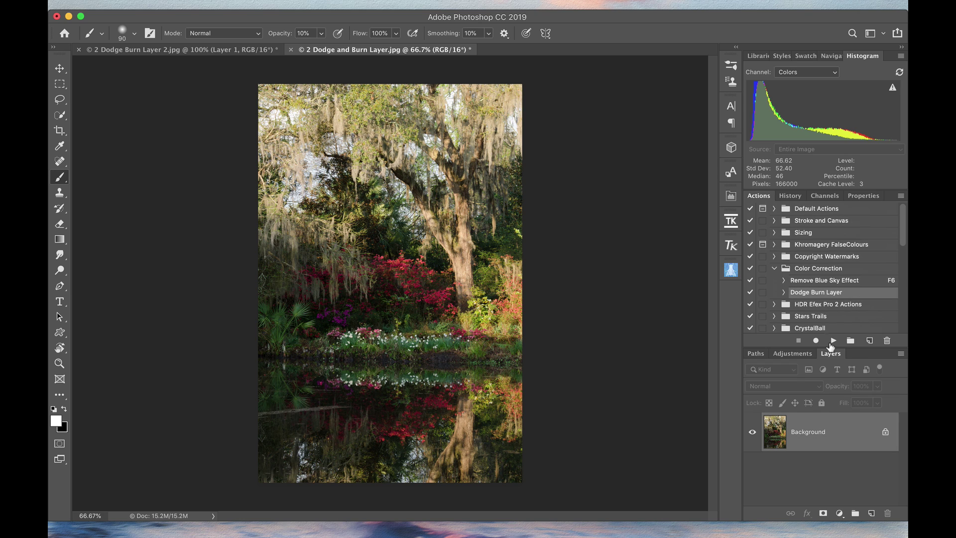
{"action": "left_click", "coordinate": [832, 341]}
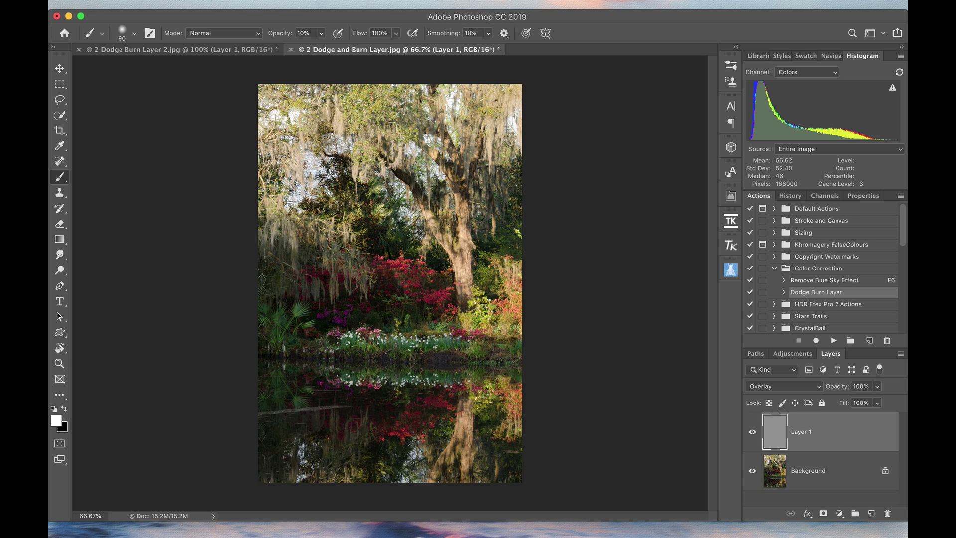
With an enlarged white brush, lighten a tree-trunk patch, the lower-left flowers and the left-edge ferns
{"action": "left_click_drag", "start_coordinate": [478, 275], "coordinate": [477, 263]}
{"action": "key", "text": "bracketright"}
{"action": "key", "text": "bracketright"}
{"action": "key", "text": "bracketright"}
{"action": "key", "text": "bracketright"}
{"action": "key", "text": "bracketright"}
{"action": "key", "text": "bracketright"}
{"action": "key", "text": "bracketright"}
{"action": "key", "text": "bracketright"}
{"action": "key", "text": "bracketright"}
{"action": "key", "text": "bracketright"}
{"action": "key", "text": "bracketright"}
{"action": "key", "text": "bracketright"}
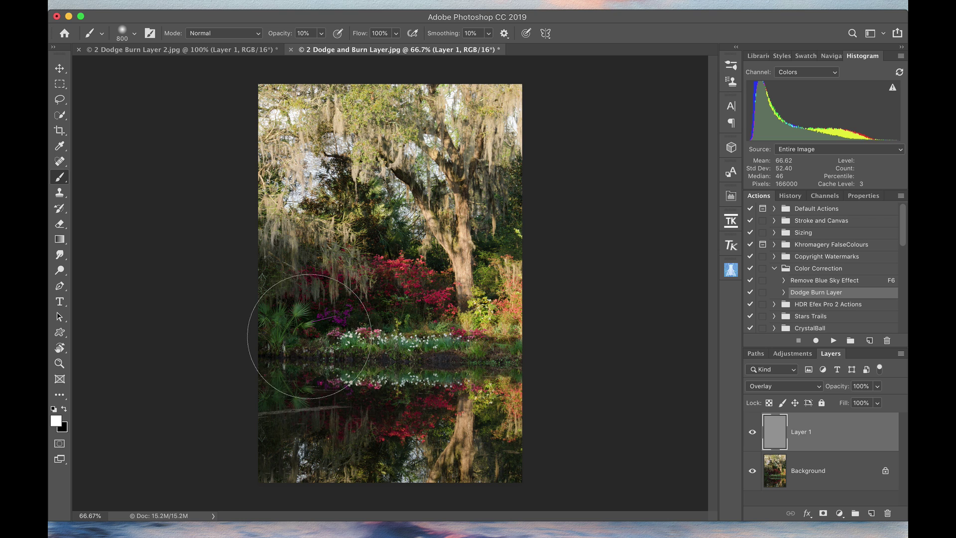
{"action": "left_click_drag", "start_coordinate": [392, 325], "coordinate": [366, 320]}
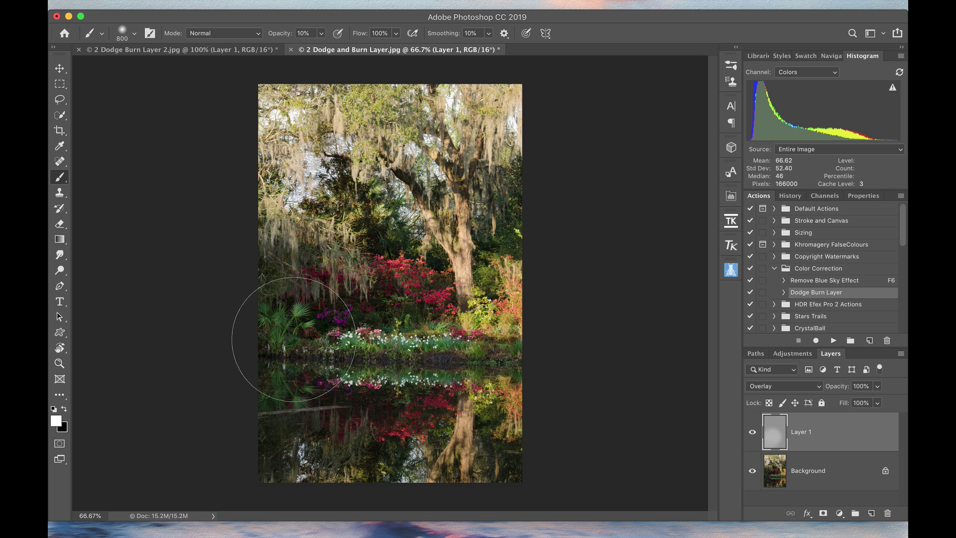
{"action": "left_click_drag", "start_coordinate": [378, 209], "coordinate": [395, 169]}
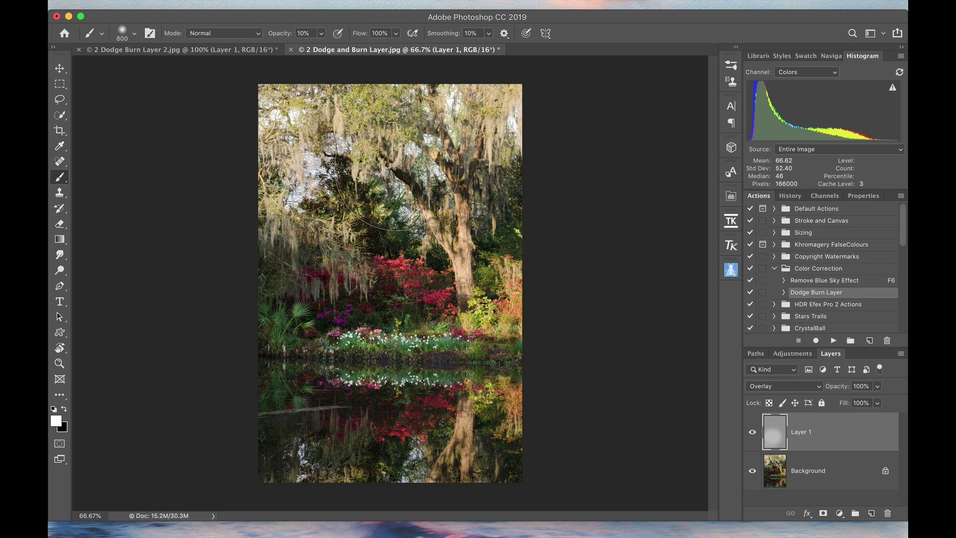
Switch to black and darken the sunlit upper tree and the bright right side
{"action": "key", "text": "x"}
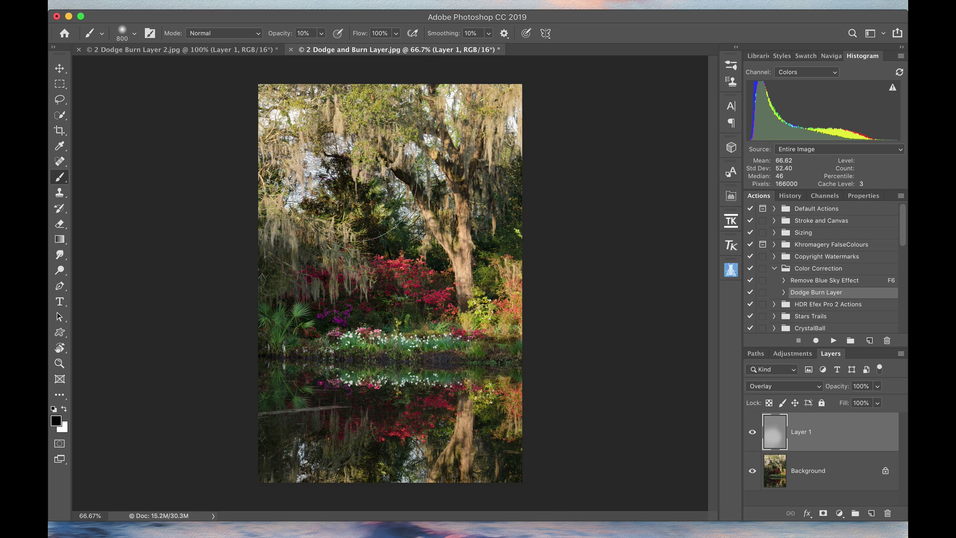
{"action": "mouse_move", "coordinate": [364, 184]}
{"action": "left_mouse_down"}
{"action": "mouse_move", "coordinate": [458, 167]}
{"action": "mouse_move", "coordinate": [487, 274]}
{"action": "mouse_move", "coordinate": [498, 174]}
{"action": "left_mouse_up"}
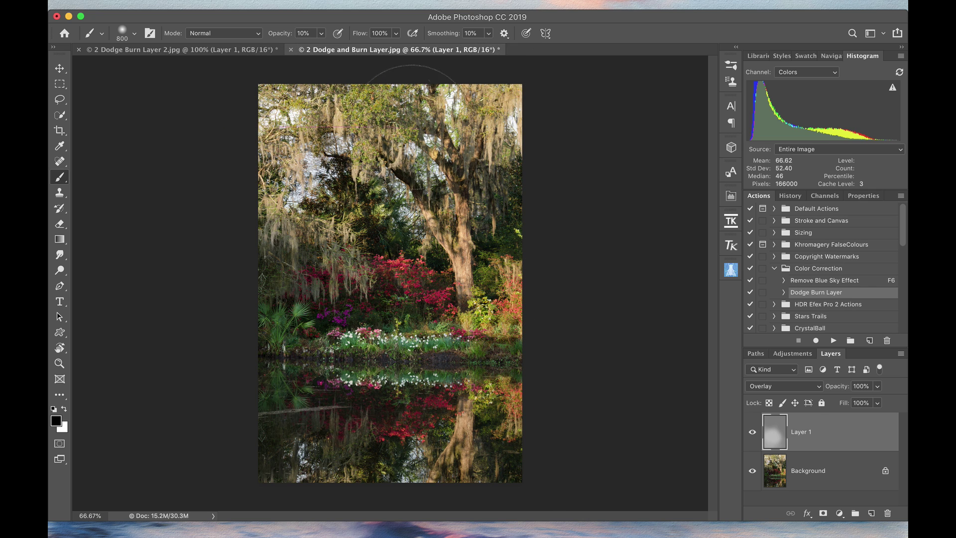
{"action": "left_click_drag", "start_coordinate": [571, 362], "coordinate": [553, 160]}
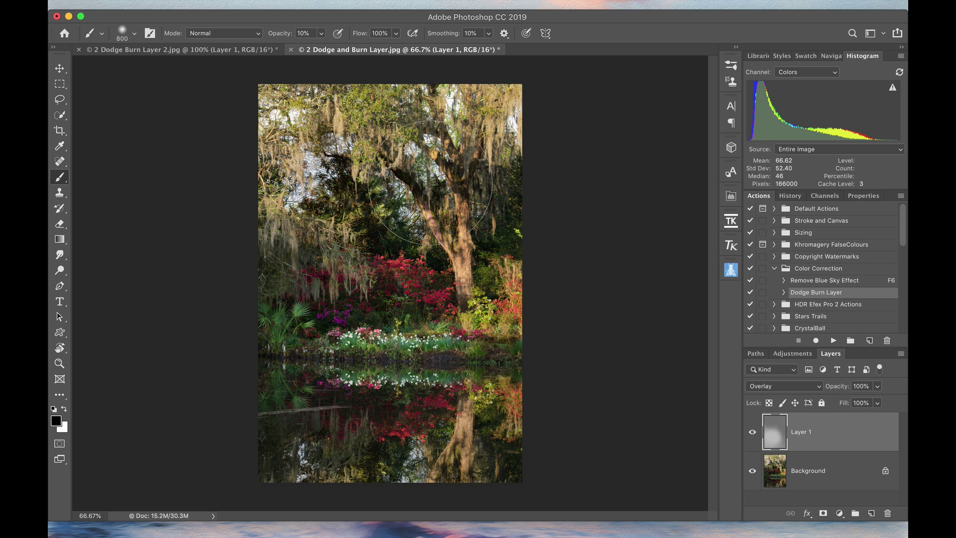
{"action": "mouse_move", "coordinate": [429, 183]}
{"action": "left_mouse_down"}
{"action": "mouse_move", "coordinate": [499, 169]}
{"action": "mouse_move", "coordinate": [576, 171]}
{"action": "left_mouse_up"}
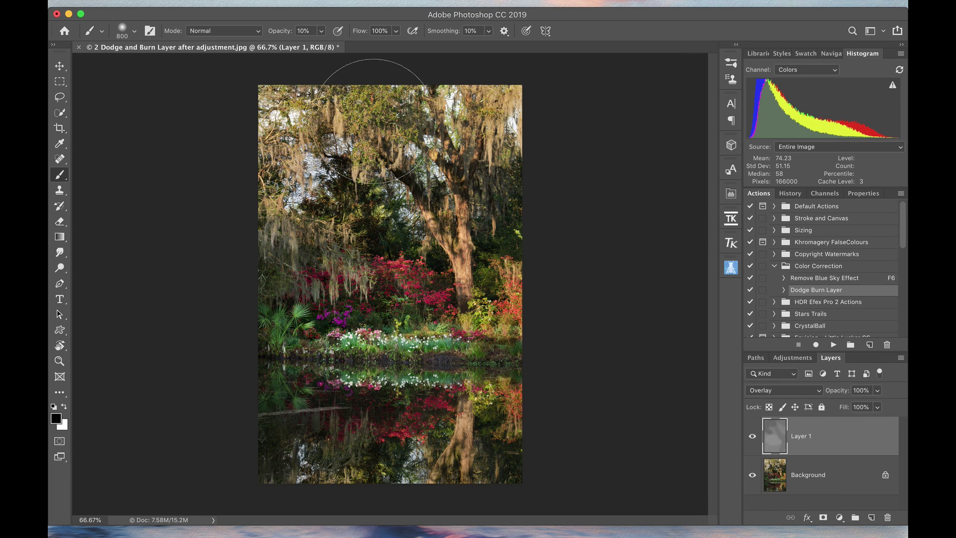
{"action": "left_click", "coordinate": [135, 31]}
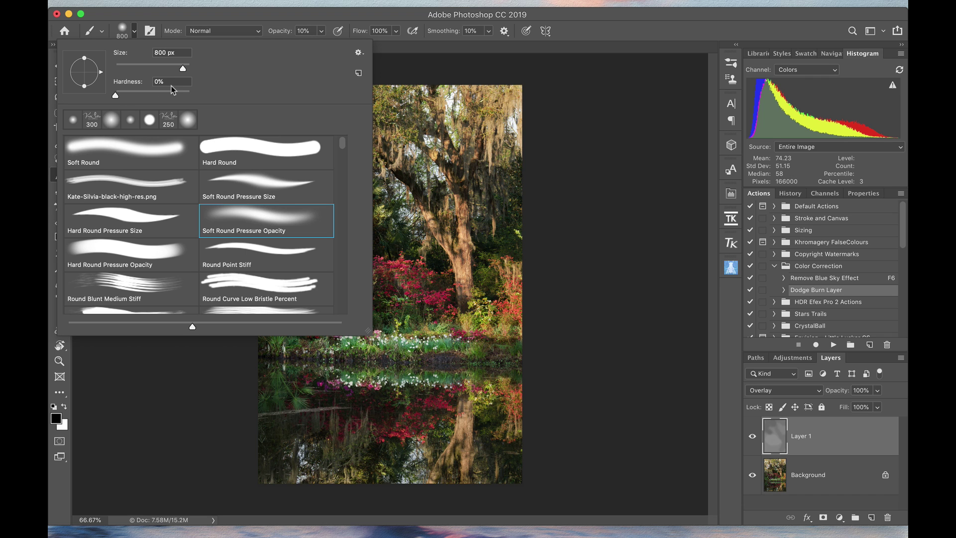
{"action": "left_click", "coordinate": [136, 32]}
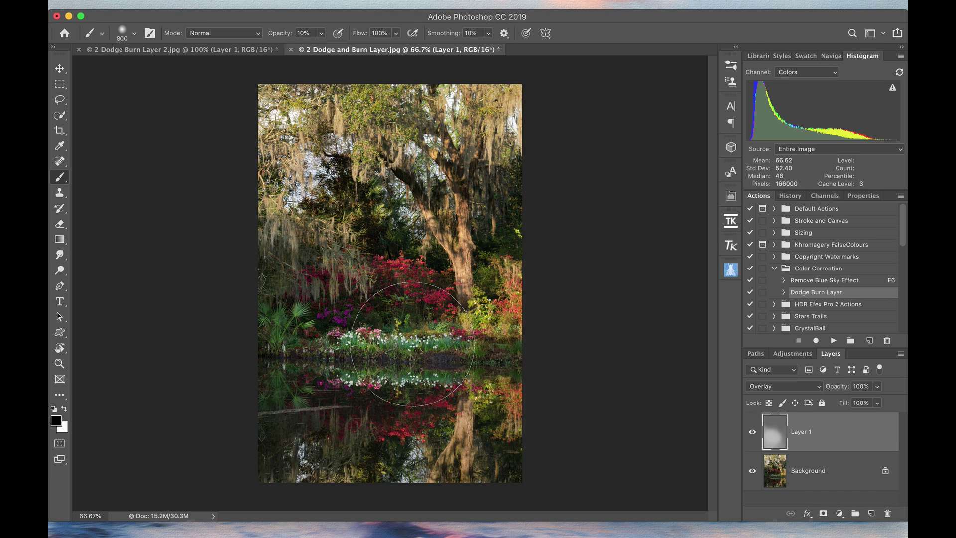
Switch to white for lightening the flower bed, then back to black for darkening the tree
{"action": "key", "text": "x"}
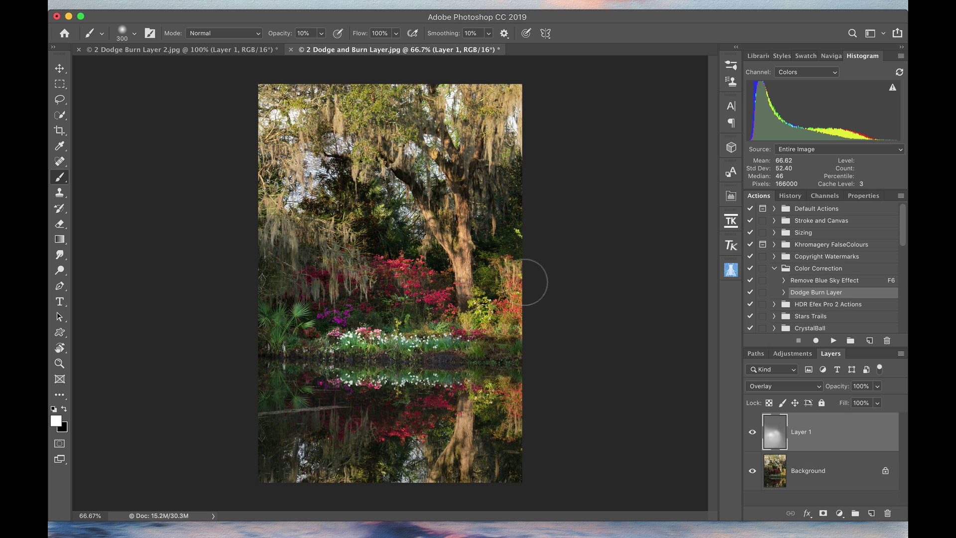
{"action": "key", "text": "x"}
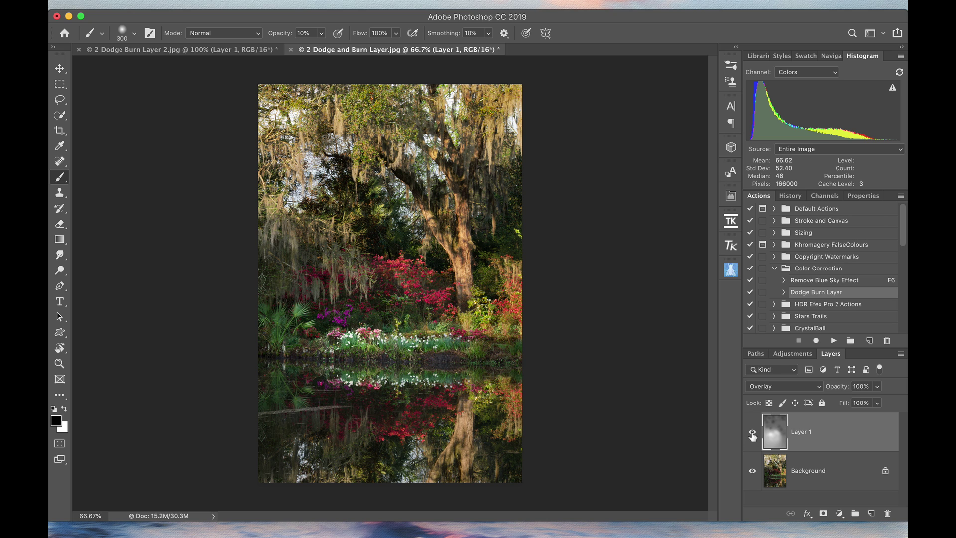
{"action": "left_click", "coordinate": [752, 433]}
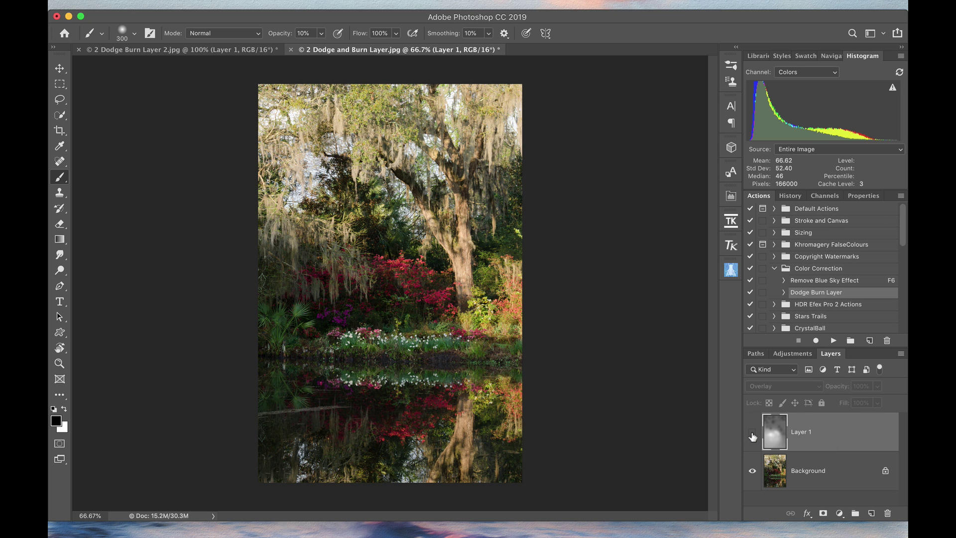
{"action": "left_click", "coordinate": [752, 434]}
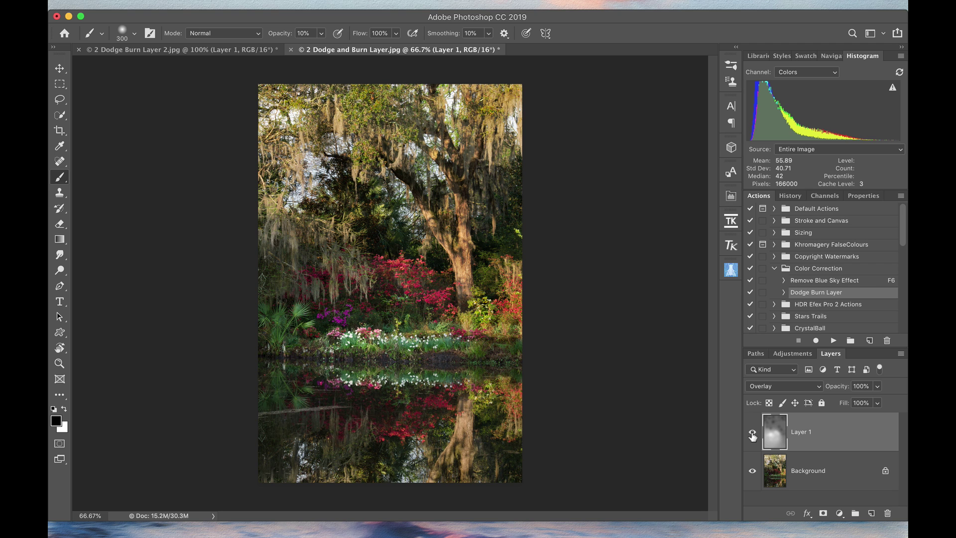
{"action": "left_click", "coordinate": [752, 433]}
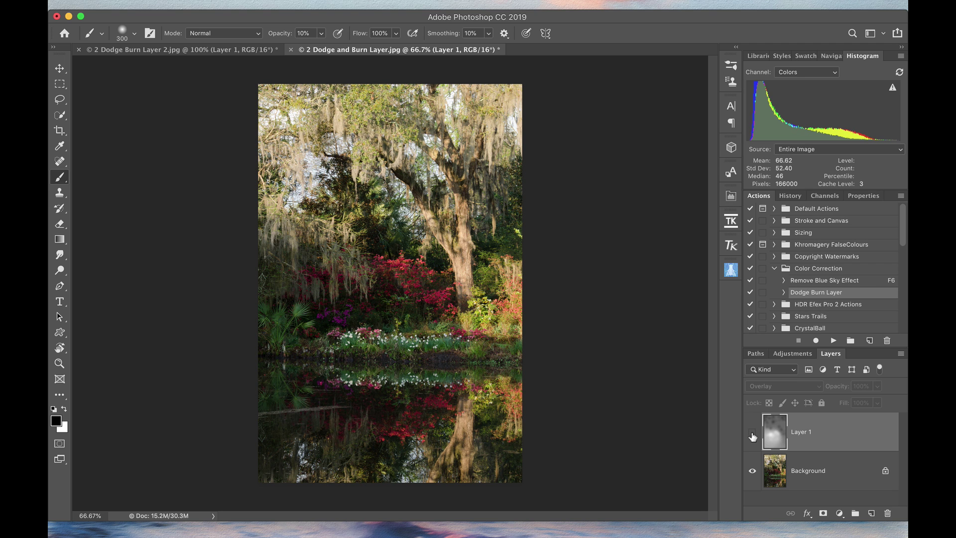
{"action": "left_click", "coordinate": [752, 434]}
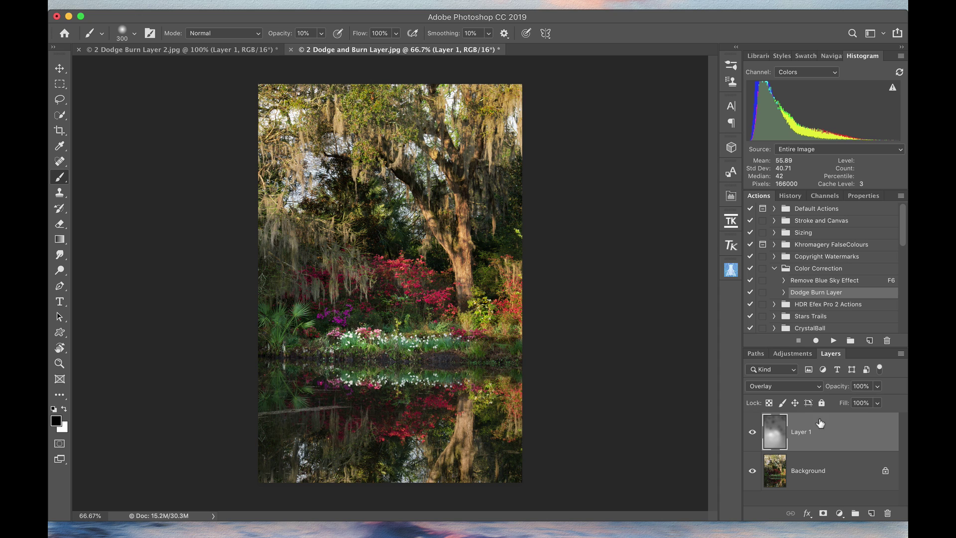
{"action": "left_click", "coordinate": [752, 433]}
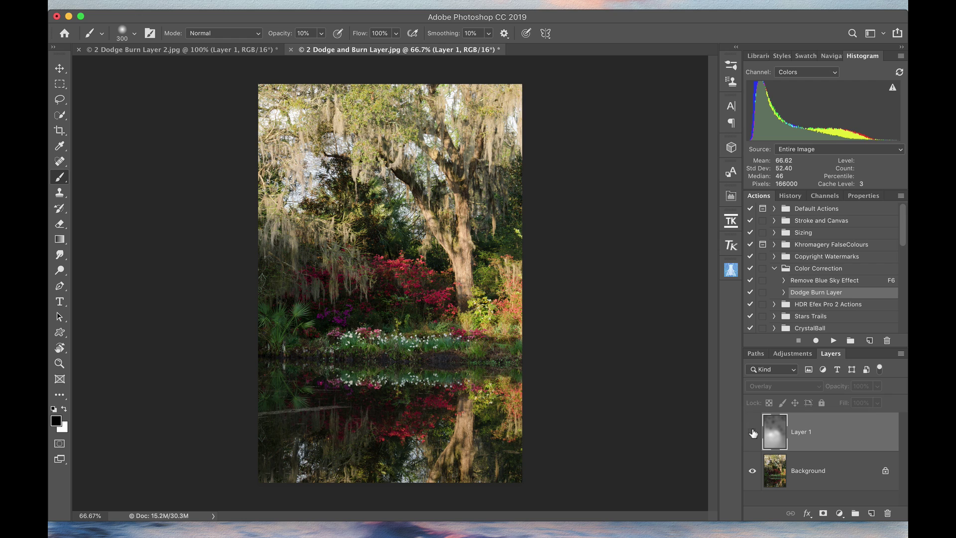
{"action": "left_click", "coordinate": [753, 434]}
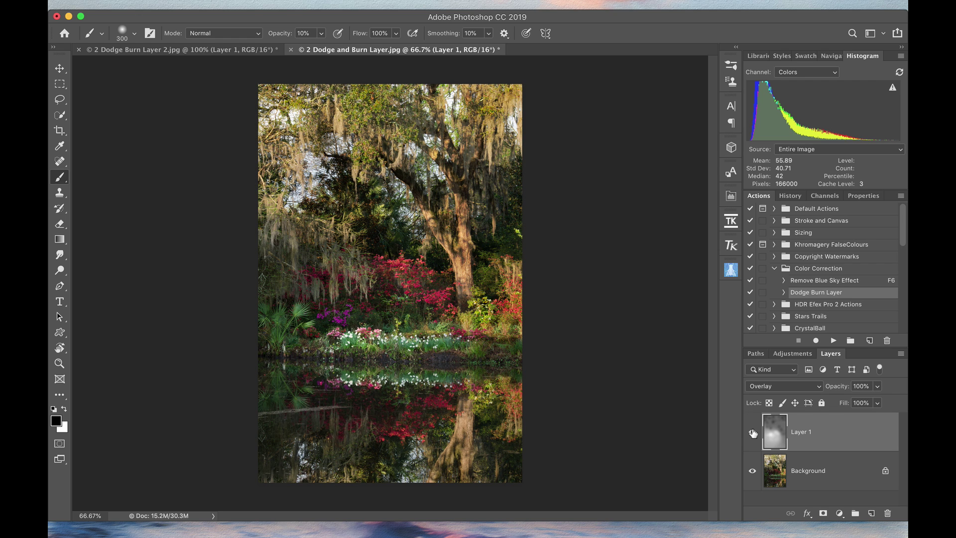